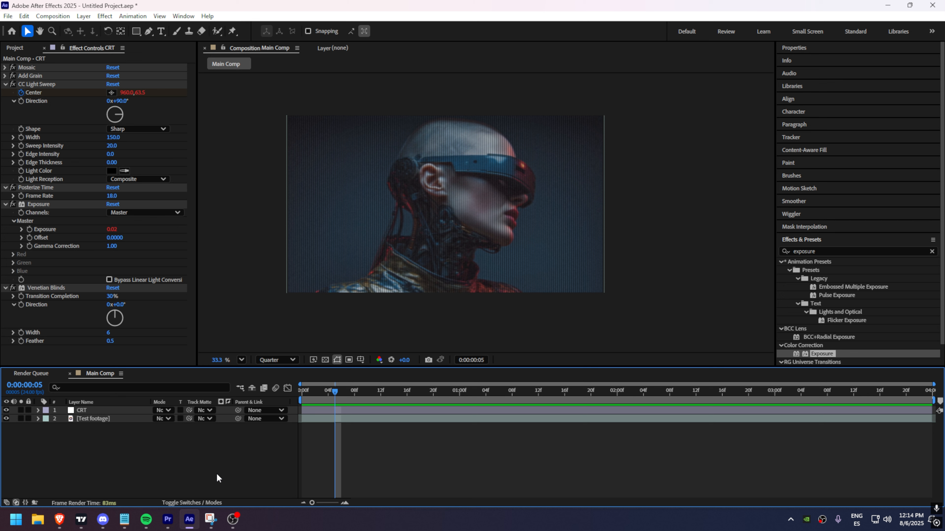
Step: Search the effects for curves and apply Curves to the CRT layer
{"action": "left_click", "coordinate": [834, 251]}
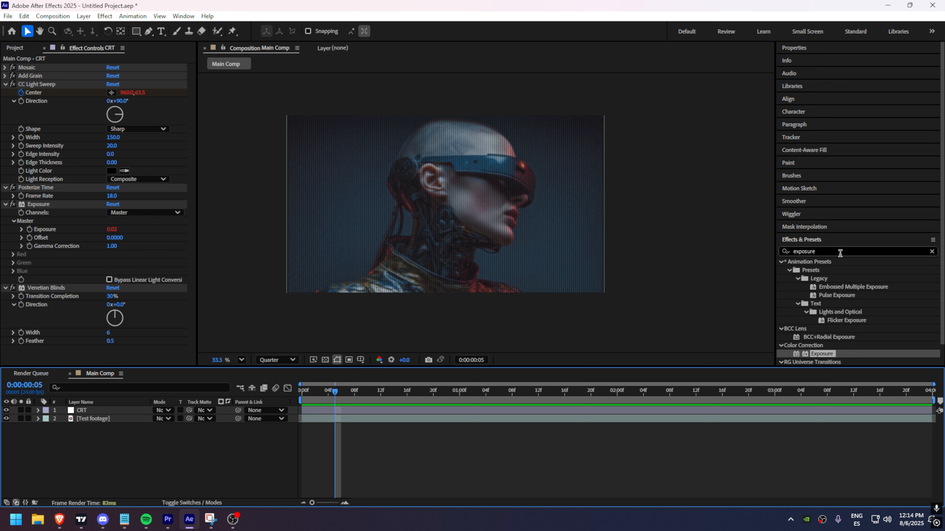
{"action": "type", "text": "curves"}
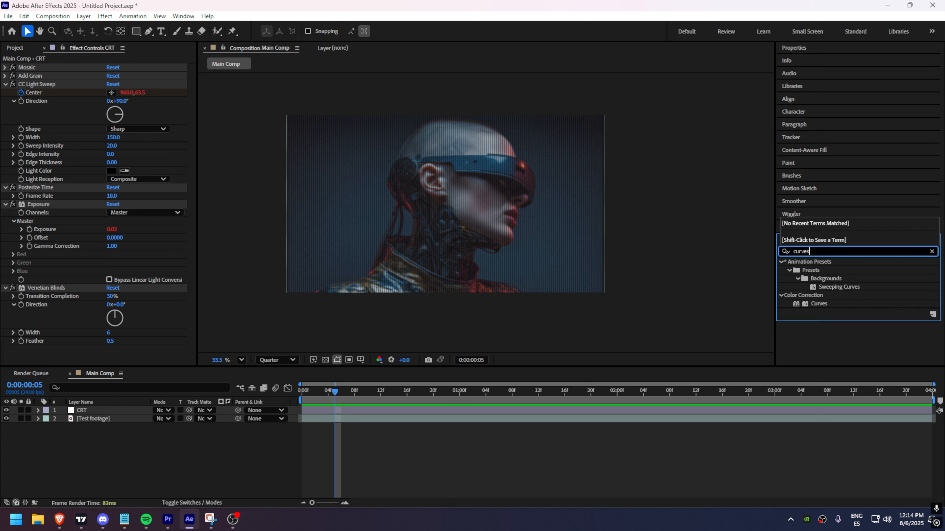
{"action": "left_click_drag", "start_coordinate": [818, 303], "coordinate": [42, 274]}
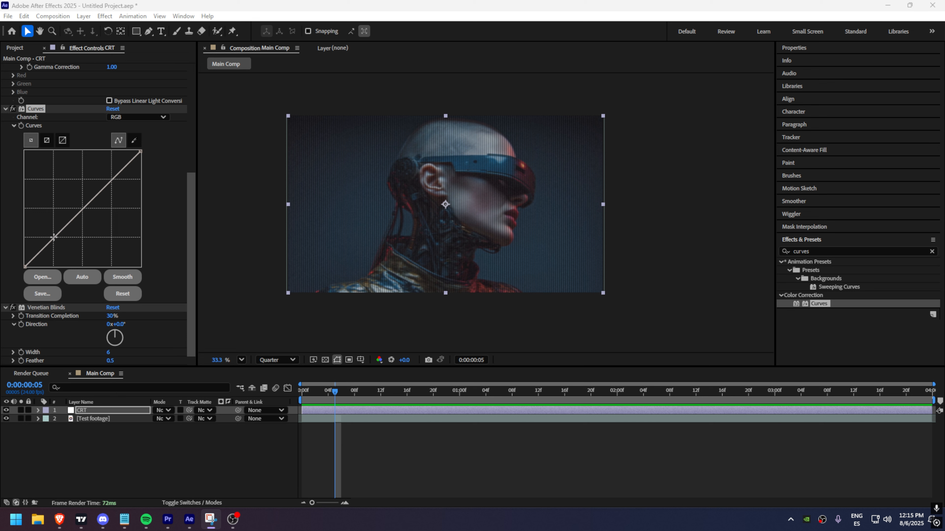
Step: Shape the RGB curve into a gentle S-curve by lifting the shadows and lowering the midtones
{"action": "left_click_drag", "start_coordinate": [54, 237], "coordinate": [51, 232]}
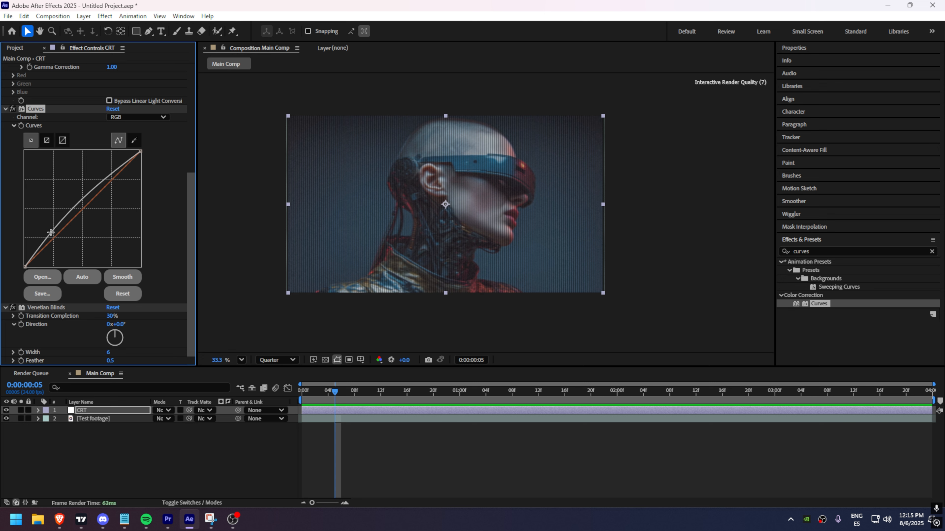
{"action": "left_click_drag", "start_coordinate": [94, 196], "coordinate": [94, 205]}
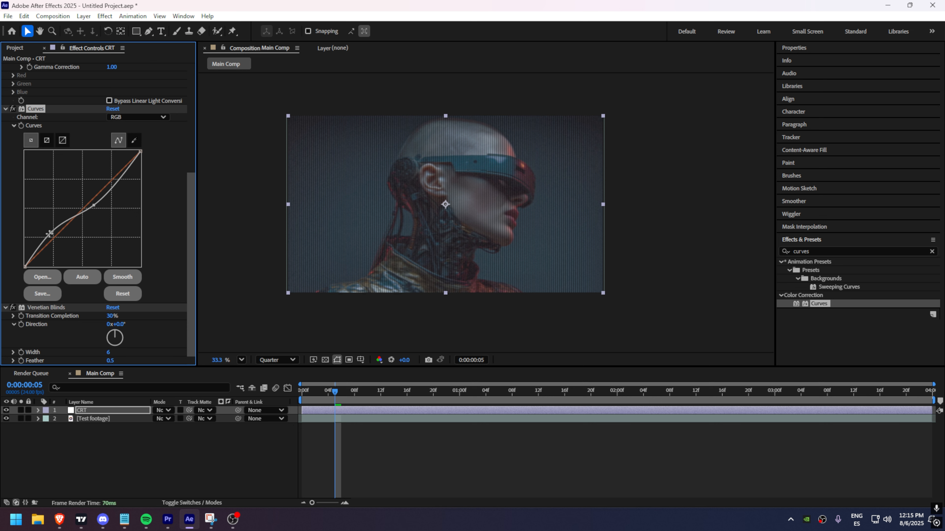
{"action": "left_click_drag", "start_coordinate": [49, 234], "coordinate": [52, 232]}
Step: Switch the Curves channel to Green and raise its midpoint slightly
{"action": "left_click", "coordinate": [133, 118]}
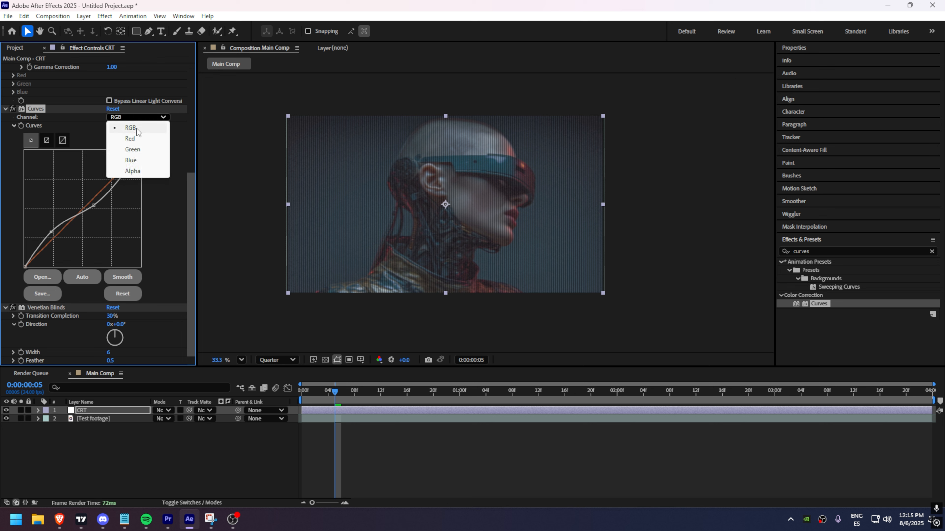
{"action": "left_click", "coordinate": [137, 153]}
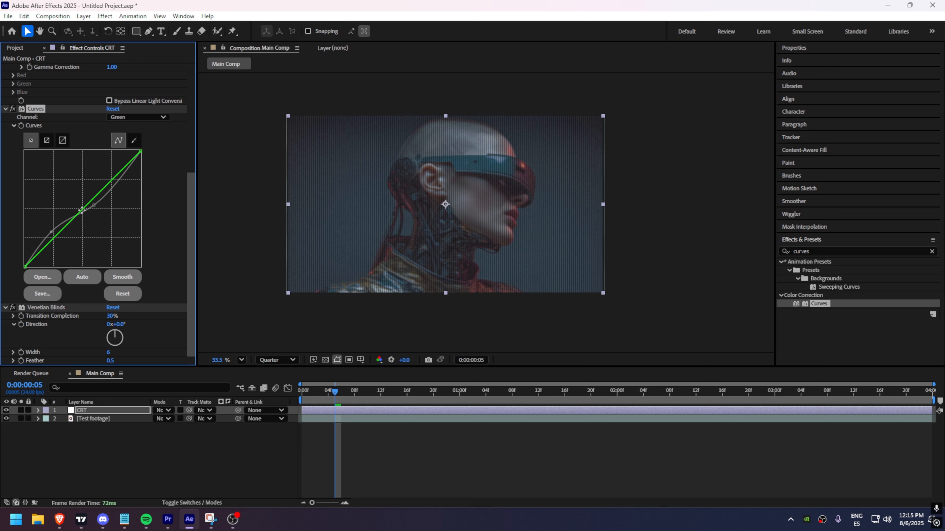
{"action": "left_click_drag", "start_coordinate": [81, 211], "coordinate": [80, 208]}
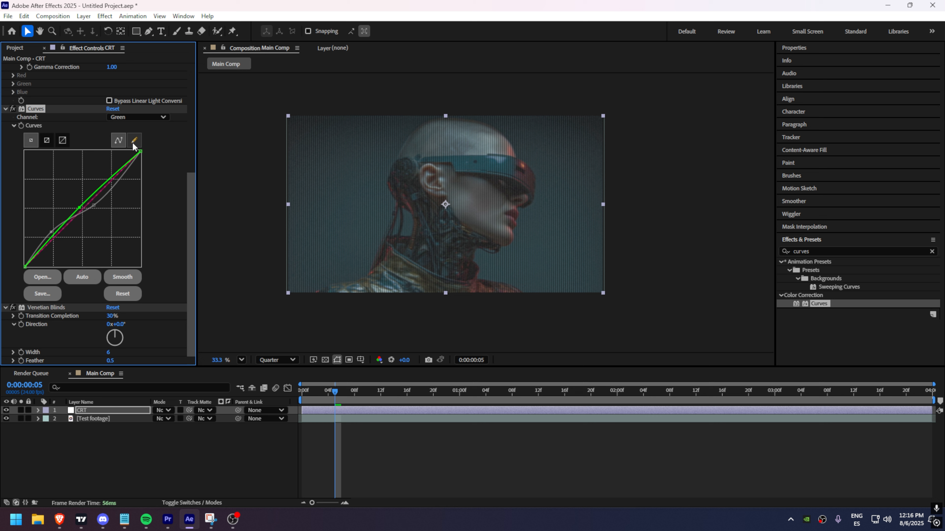
Step: Switch the Curves channel to Red and lower its midpoint slightly
{"action": "left_click", "coordinate": [137, 117]}
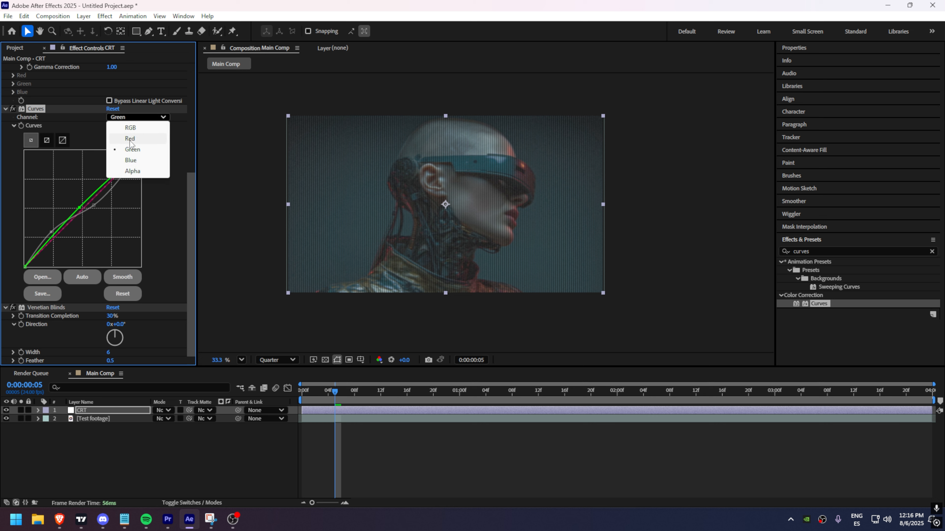
{"action": "left_click", "coordinate": [135, 142]}
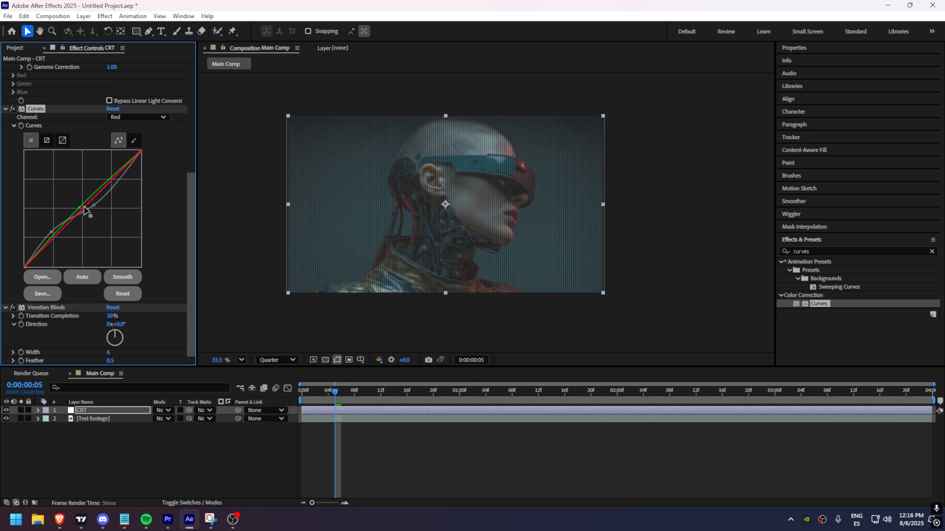
{"action": "left_click_drag", "start_coordinate": [85, 210], "coordinate": [85, 212]}
Step: Switch the Curves channel to Blue and lower its midpoint slightly
{"action": "left_click", "coordinate": [123, 118]}
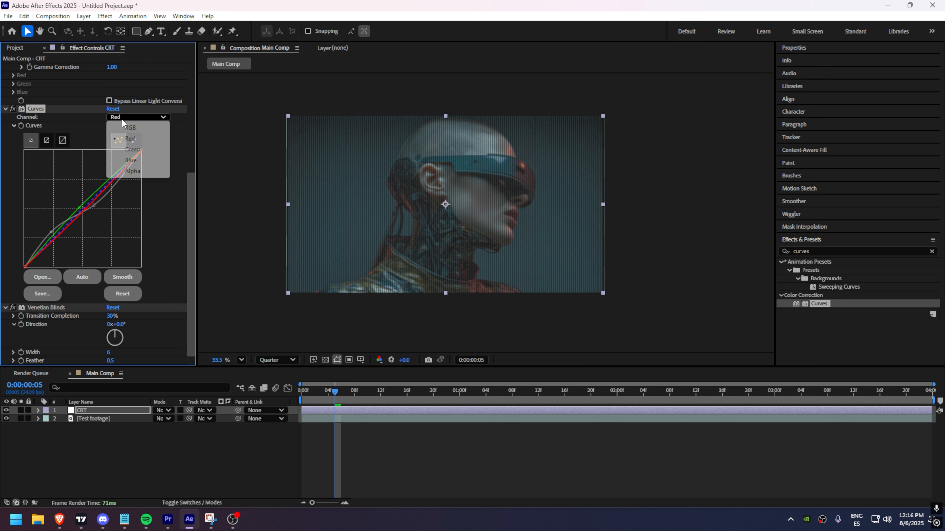
{"action": "left_click", "coordinate": [131, 160]}
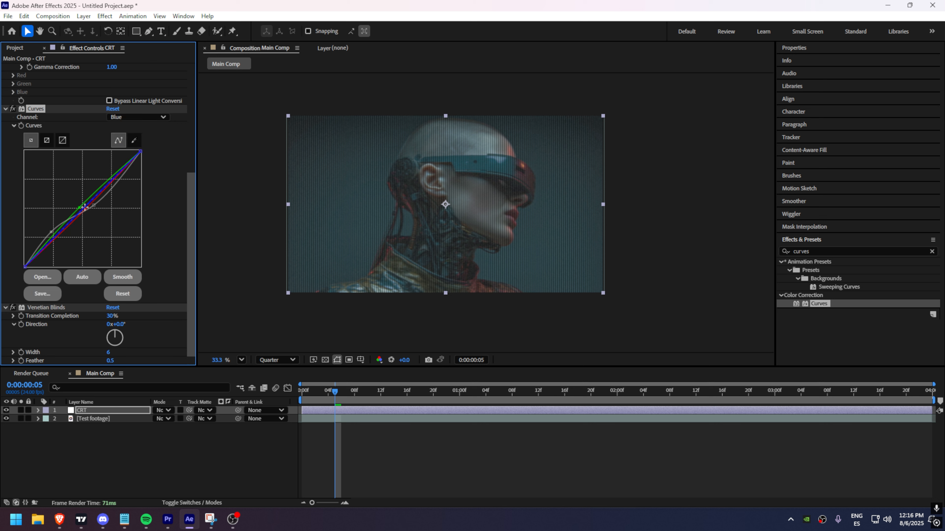
{"action": "left_click_drag", "start_coordinate": [83, 207], "coordinate": [87, 213]}
Step: Set the composition viewer magnification to 50% and deselect the layer
{"action": "scroll", "coordinate": [443, 198], "scroll_direction": "up", "scroll_amount": 1}
{"action": "left_click", "coordinate": [241, 360]}
{"action": "left_click", "coordinate": [257, 262]}
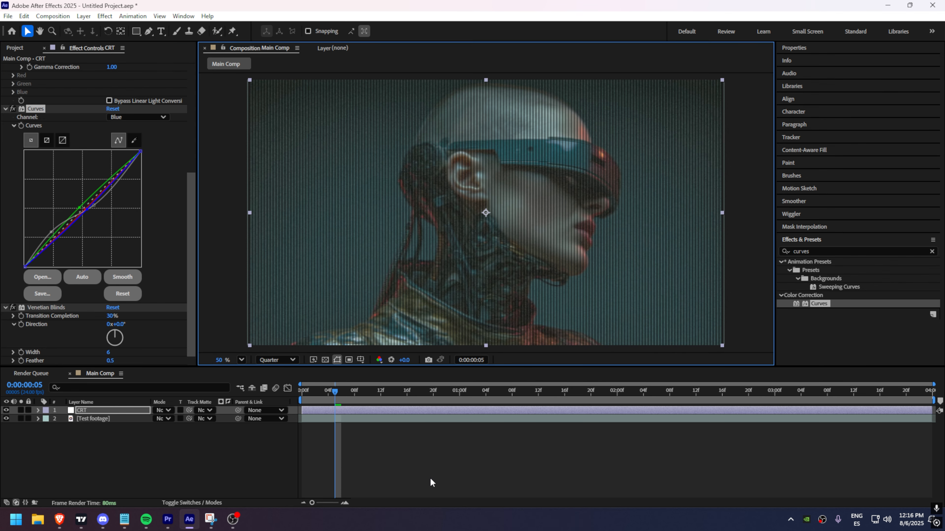
{"action": "left_click", "coordinate": [431, 455]}
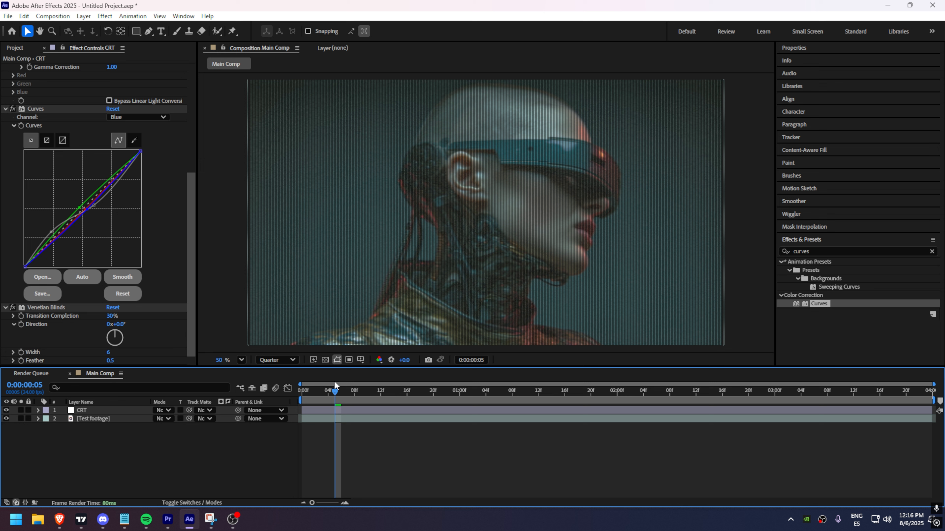
Step: Set the preview resolution to Full and inspect the graded image
{"action": "left_click", "coordinate": [290, 360]}
{"action": "left_click", "coordinate": [279, 326]}
{"action": "scroll", "coordinate": [536, 219], "scroll_direction": "down", "scroll_amount": 1}
{"action": "scroll", "coordinate": [541, 221], "scroll_direction": "up", "scroll_amount": 2}
{"action": "scroll", "coordinate": [573, 192], "scroll_direction": "down", "scroll_amount": 1}
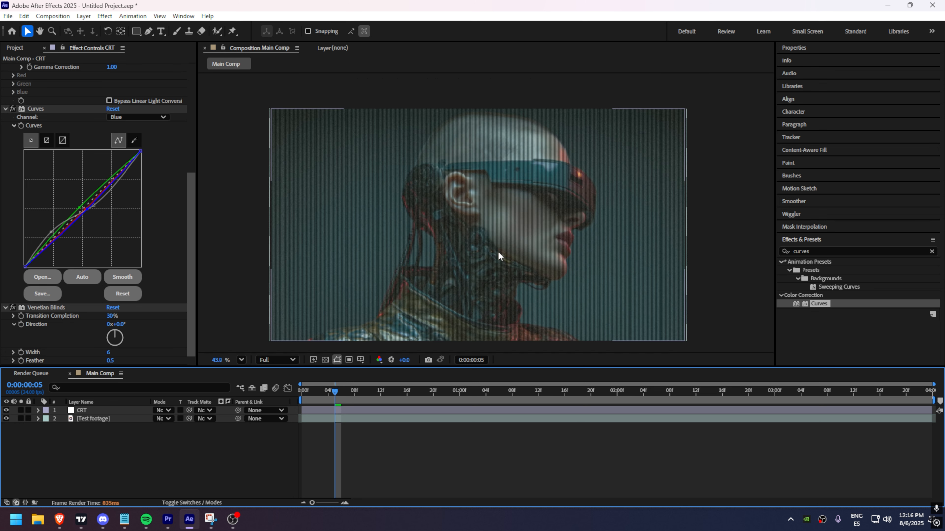
{"action": "scroll", "coordinate": [490, 270], "scroll_direction": "up", "scroll_amount": 1}
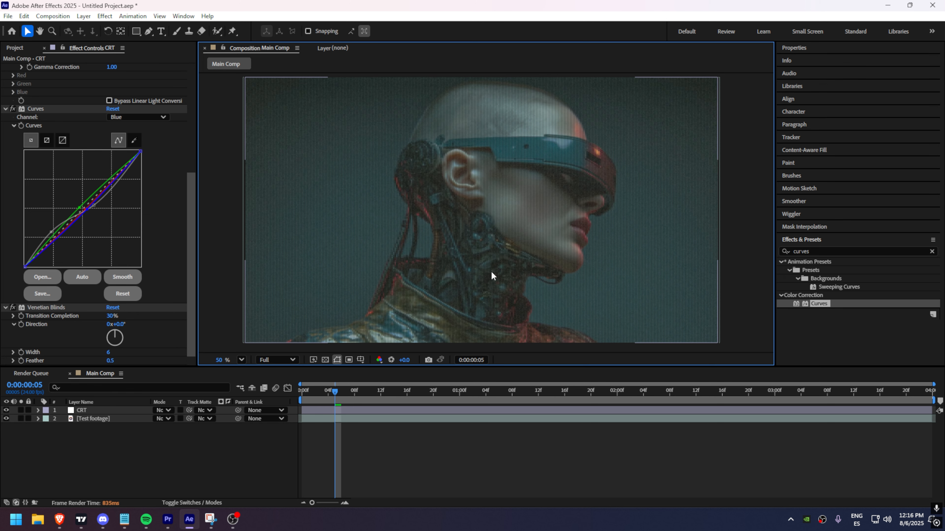
{"action": "left_click_drag", "start_coordinate": [329, 328], "coordinate": [334, 331]}
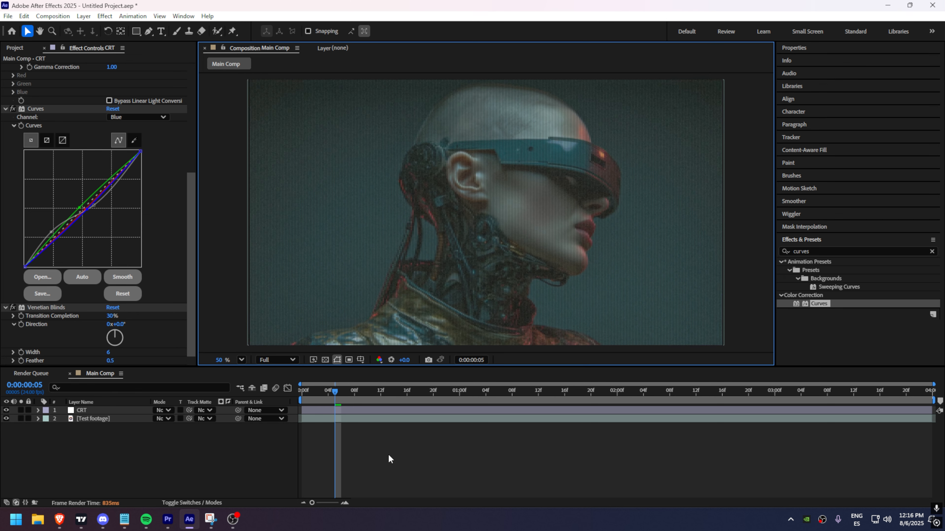
{"action": "left_click", "coordinate": [363, 459]}
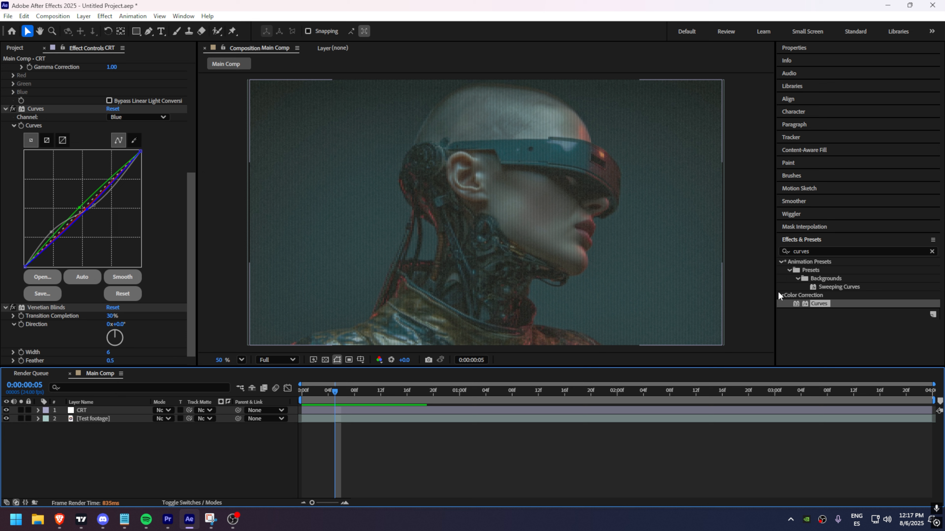
Step: Search the effects for glow and apply the Stylize Glow effect to the CRT layer
{"action": "left_click", "coordinate": [800, 280]}
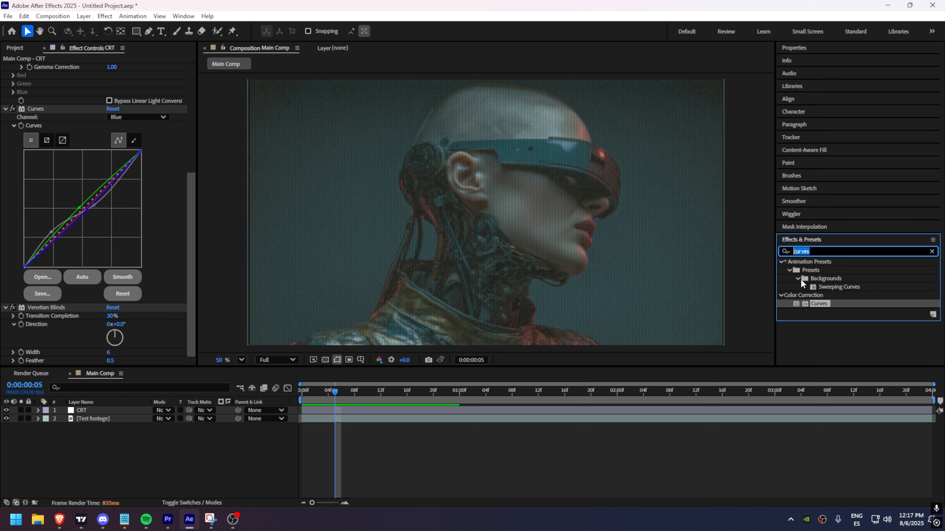
{"action": "type", "text": "glow"}
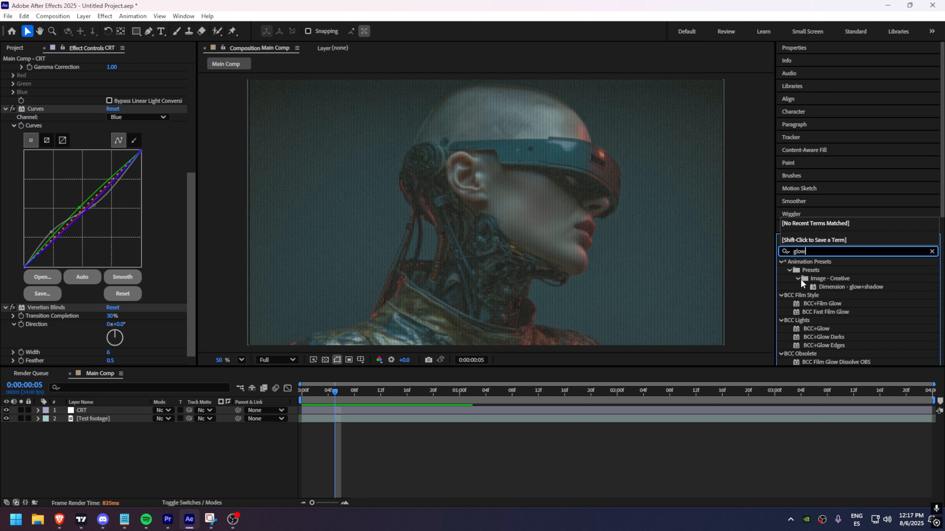
{"action": "scroll", "coordinate": [826, 247], "scroll_direction": "down", "scroll_amount": 8}
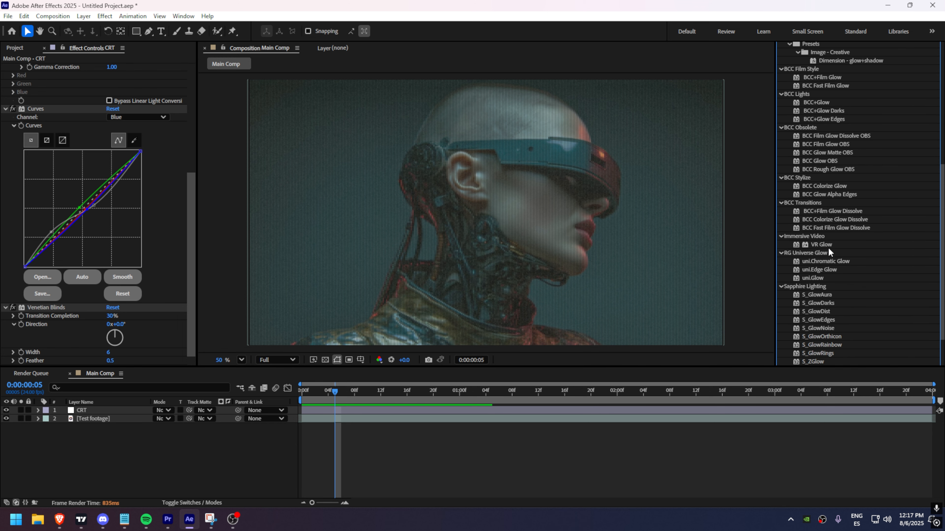
{"action": "left_click", "coordinate": [815, 347]}
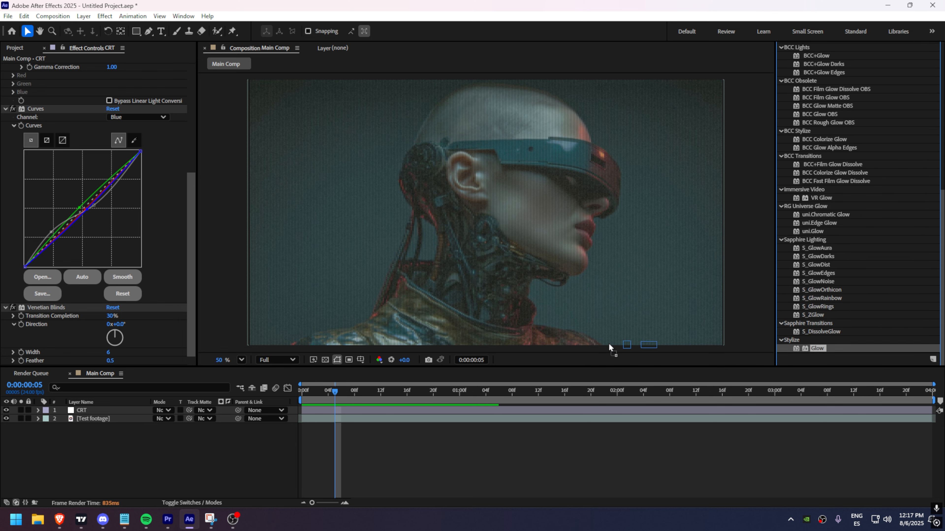
{"action": "left_click_drag", "start_coordinate": [816, 348], "coordinate": [60, 297]}
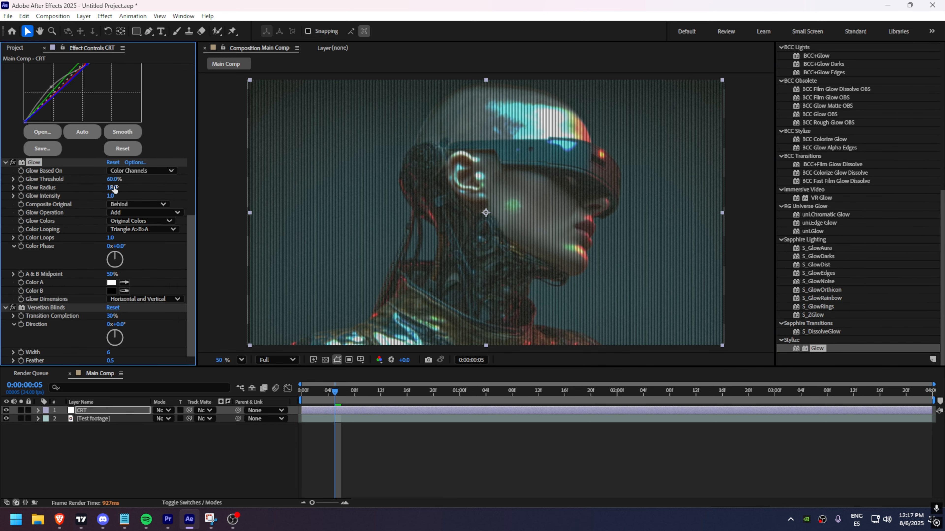
Step: Set Glow Threshold to 35% and Glow Radius to 35
{"action": "left_click", "coordinate": [114, 179]}
{"action": "key", "text": "Return"}
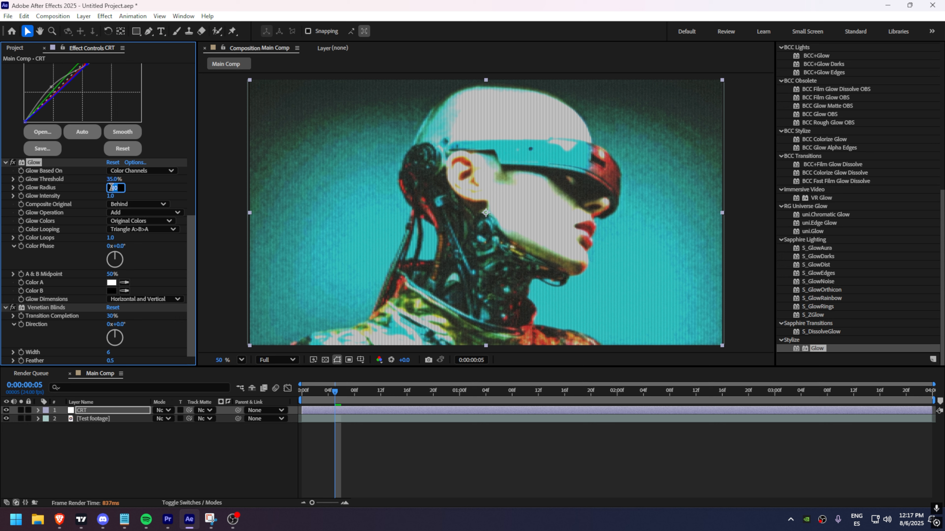
{"action": "type", "text": "25"}
{"action": "key", "text": "Return"}
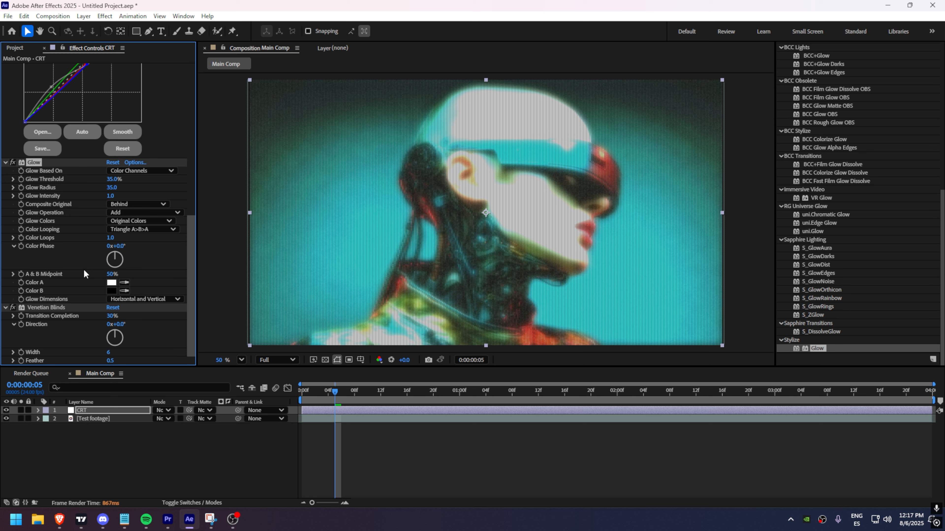
Step: Set Glow Intensity to 0.3
{"action": "left_click", "coordinate": [109, 197]}
{"action": "type", "text": "0.5"}
{"action": "key", "text": "Return"}
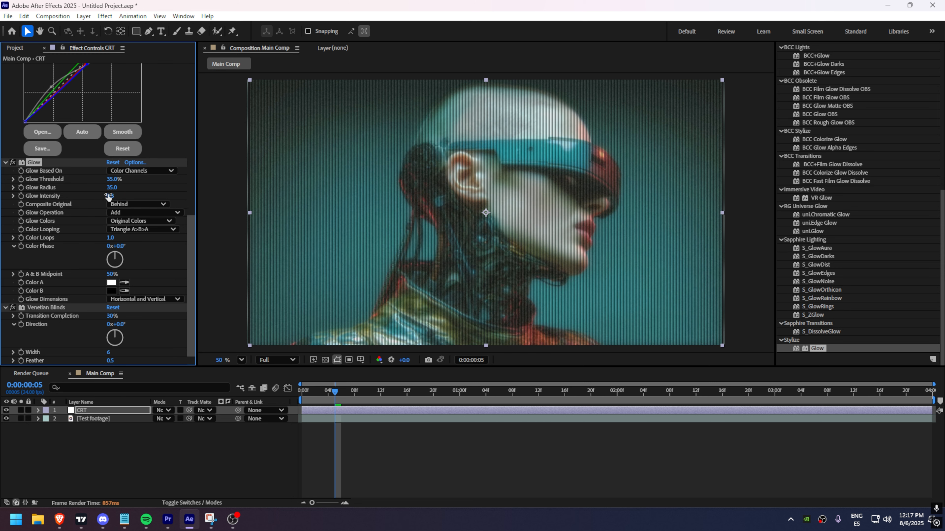
Step: Toggle the Glow effect off and on to compare the image with and without it
{"action": "left_click", "coordinate": [12, 163]}
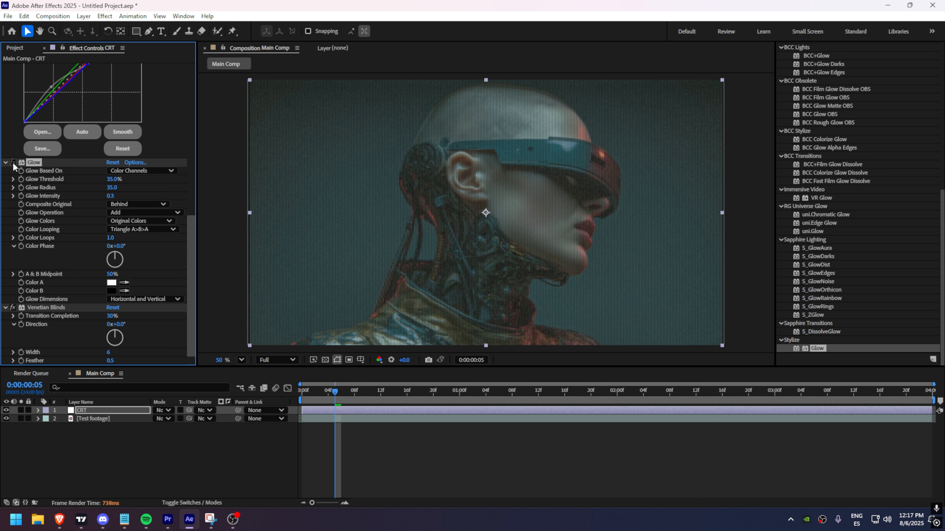
{"action": "left_click", "coordinate": [13, 162]}
{"action": "left_click", "coordinate": [13, 163]}
{"action": "left_click", "coordinate": [12, 163]}
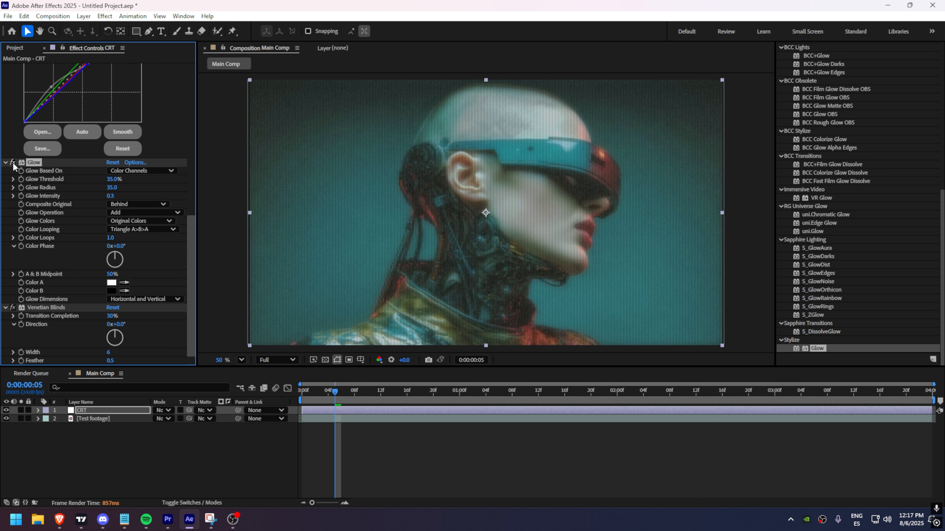
{"action": "left_click", "coordinate": [12, 162]}
{"action": "left_click", "coordinate": [12, 162]}
Step: Search the effects for exposure and apply another Exposure effect to the CRT layer
{"action": "key", "text": "ctrl+5"}
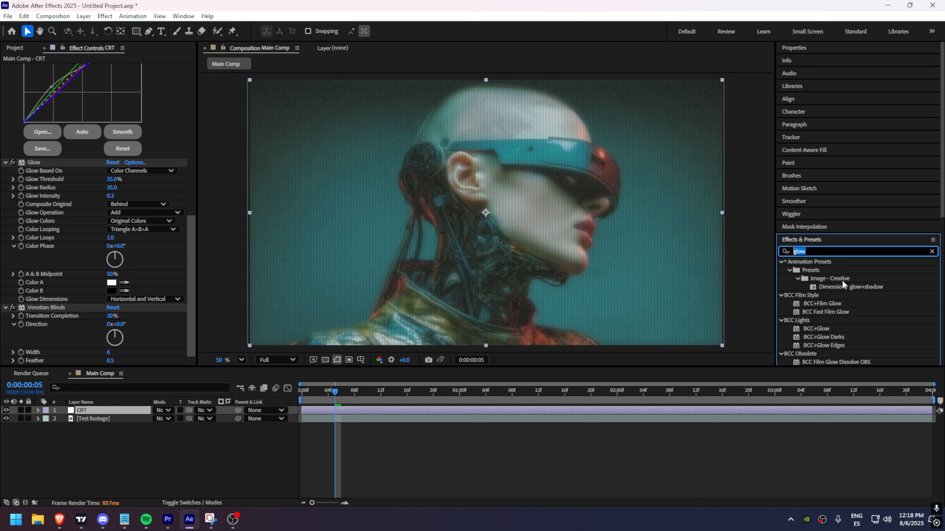
{"action": "type", "text": "exposure"}
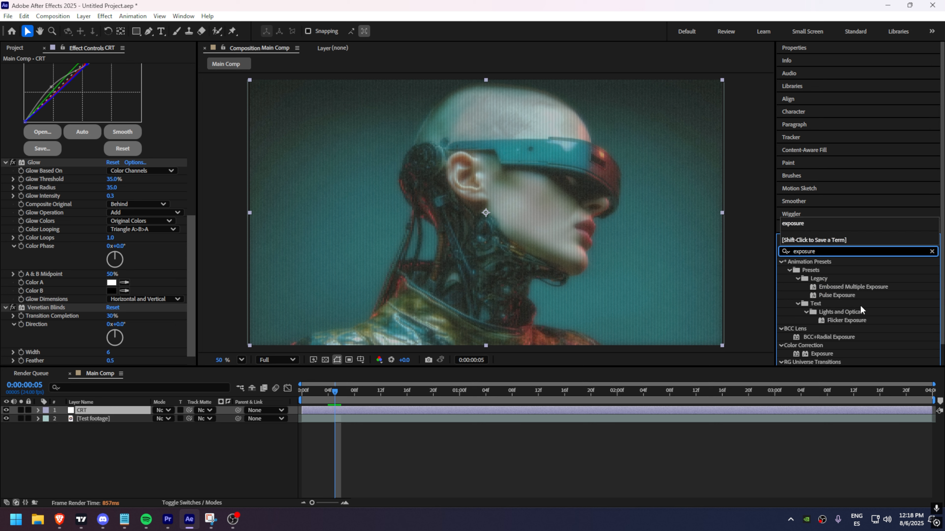
{"action": "left_click_drag", "start_coordinate": [821, 354], "coordinate": [148, 304]}
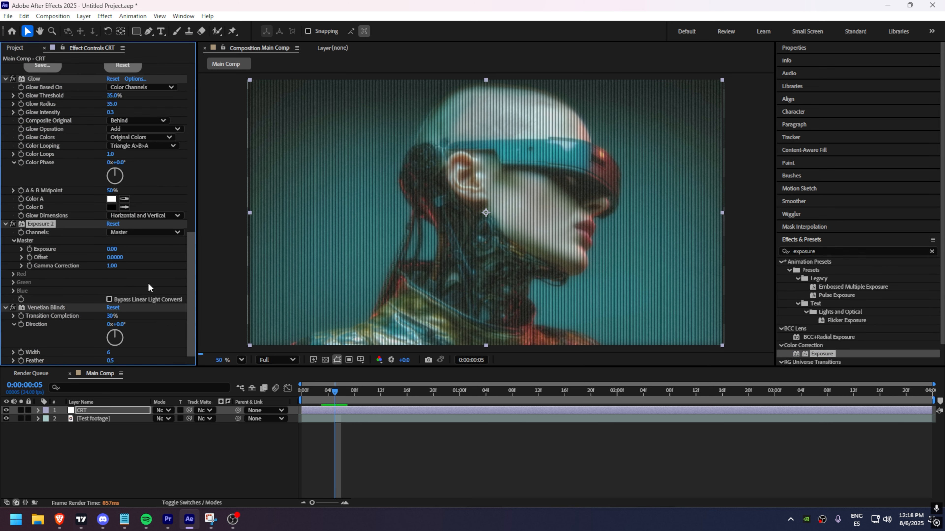
Step: Set the new Exposure effect's master Exposure to 1.00
{"action": "left_click", "coordinate": [113, 249]}
{"action": "type", "text": "1"}
{"action": "key", "text": "Return"}
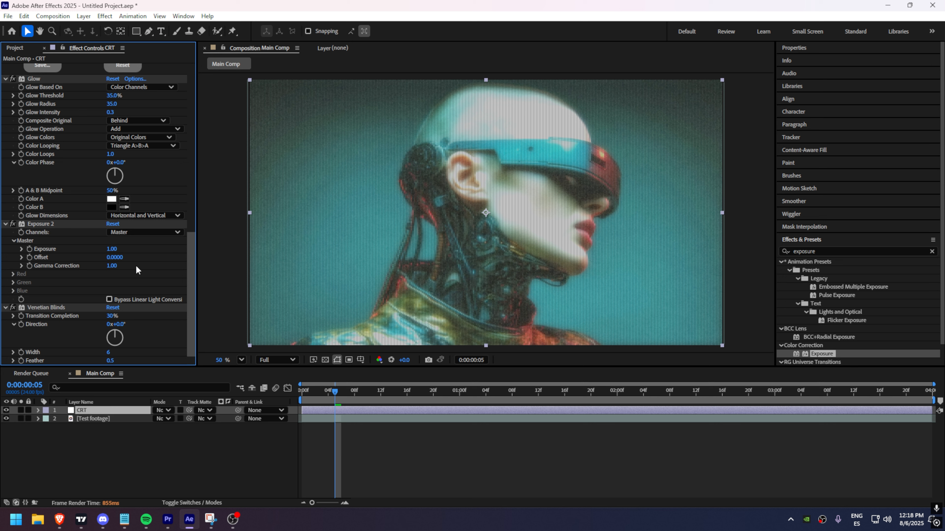
Step: Search the effects for optics compensation and apply Optics Compensation to the CRT layer
{"action": "left_click", "coordinate": [632, 446]}
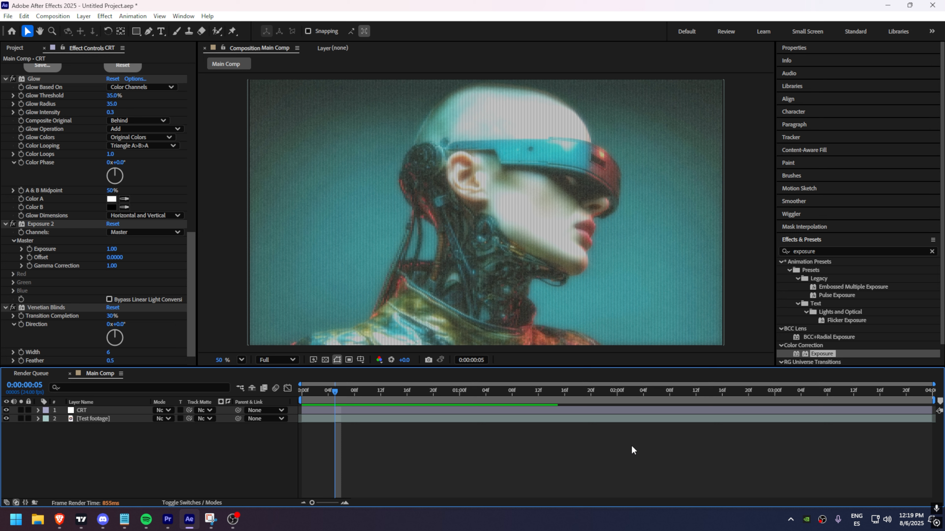
{"action": "left_click", "coordinate": [804, 251]}
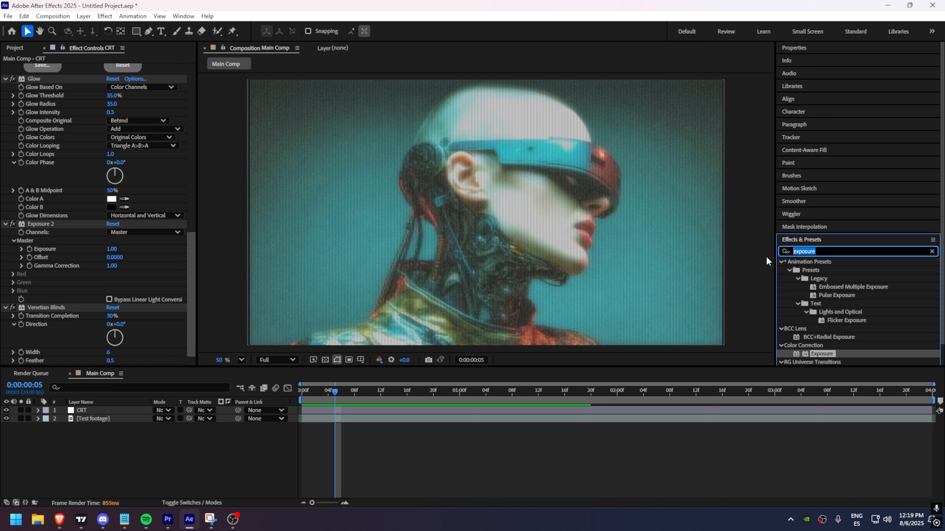
{"action": "type", "text": "optics compens"}
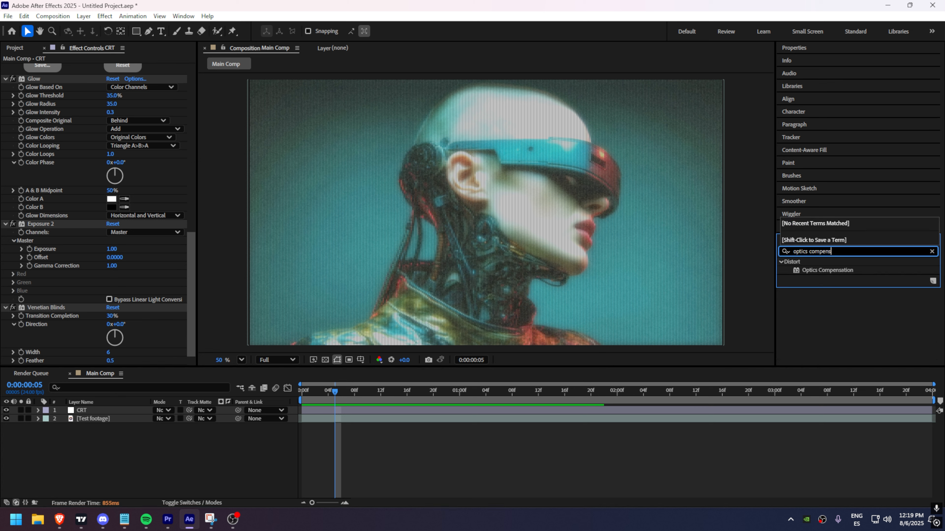
{"action": "type", "text": "a"}
{"action": "mouse_move", "coordinate": [827, 270]}
{"action": "left_mouse_down"}
{"action": "mouse_move", "coordinate": [727, 270]}
{"action": "mouse_move", "coordinate": [75, 347]}
{"action": "left_mouse_up"}
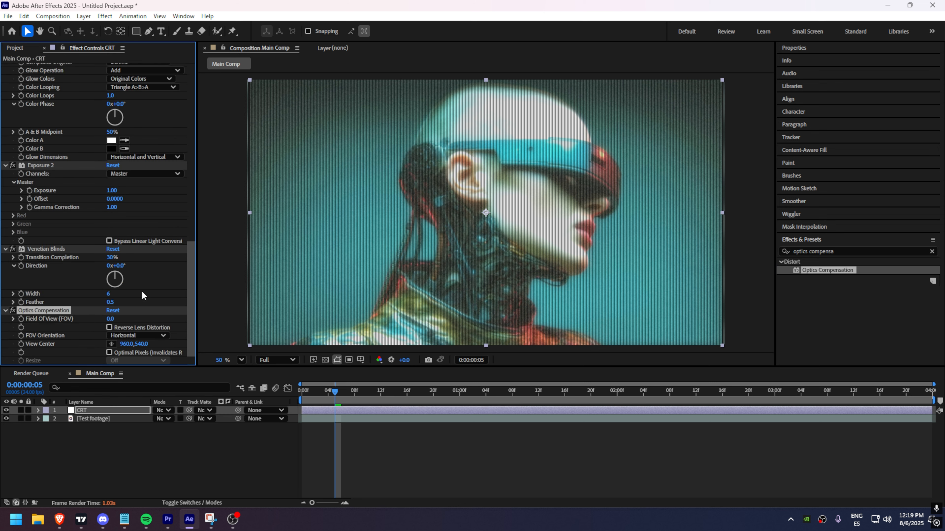
Step: Set the Optics Compensation Field of View to 35 to curve the frame edges like a CRT screen
{"action": "left_click", "coordinate": [109, 319]}
{"action": "type", "text": "30"}
{"action": "key", "text": "Return"}
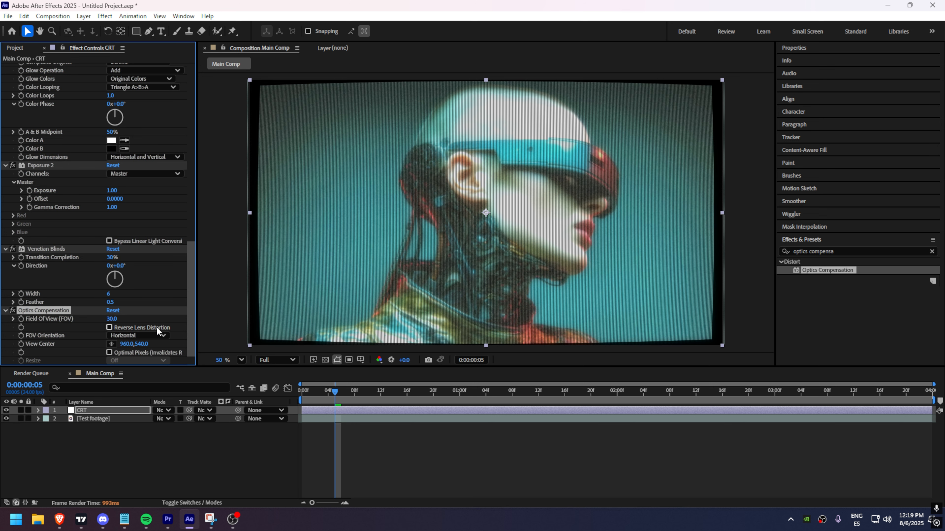
{"action": "left_click", "coordinate": [112, 319]}
{"action": "type", "text": "40"}
{"action": "key", "text": "Return"}
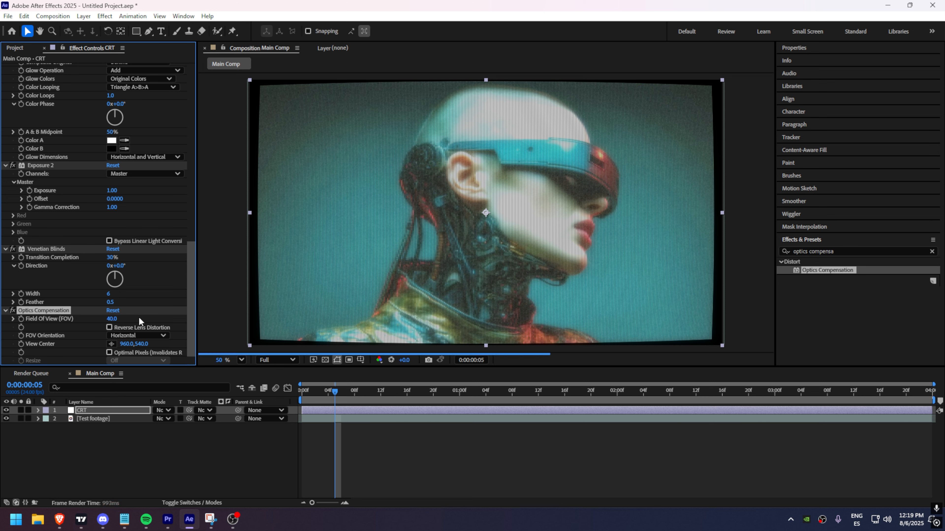
{"action": "left_click", "coordinate": [113, 318]}
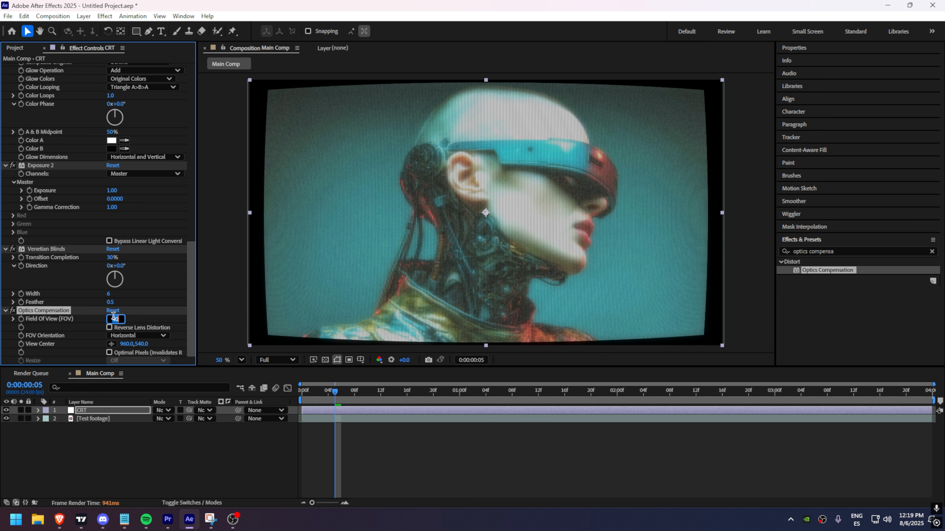
{"action": "type", "text": "30"}
{"action": "key", "text": "Return"}
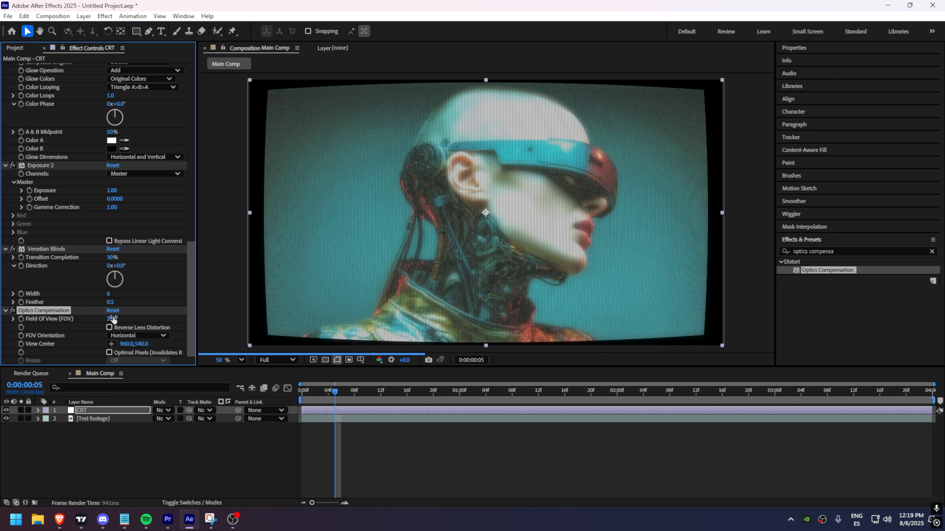
{"action": "left_click_drag", "start_coordinate": [113, 319], "coordinate": [152, 326]}
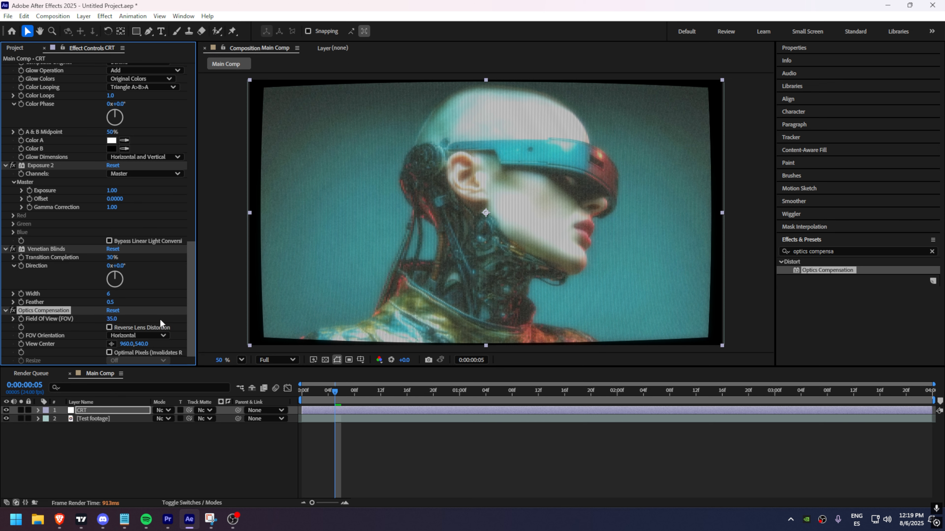
{"action": "left_click", "coordinate": [160, 320]}
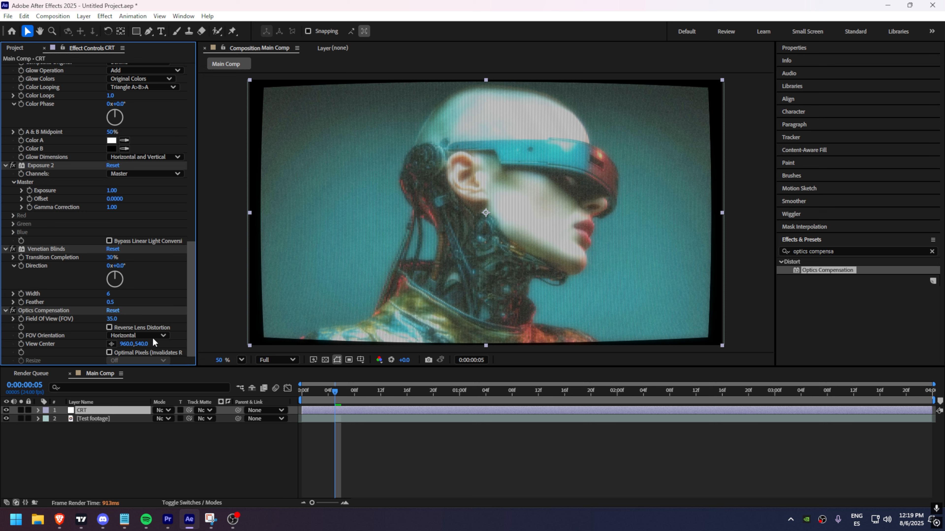
Step: Search the effects for transform and apply the Distort Transform effect to the CRT layer
{"action": "left_click_drag", "start_coordinate": [844, 253], "coordinate": [711, 254]}
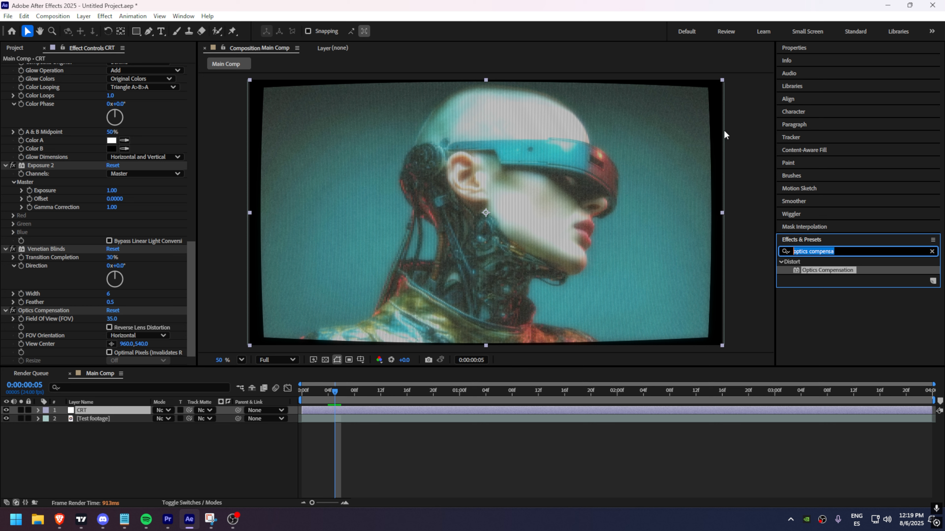
{"action": "left_click", "coordinate": [845, 305]}
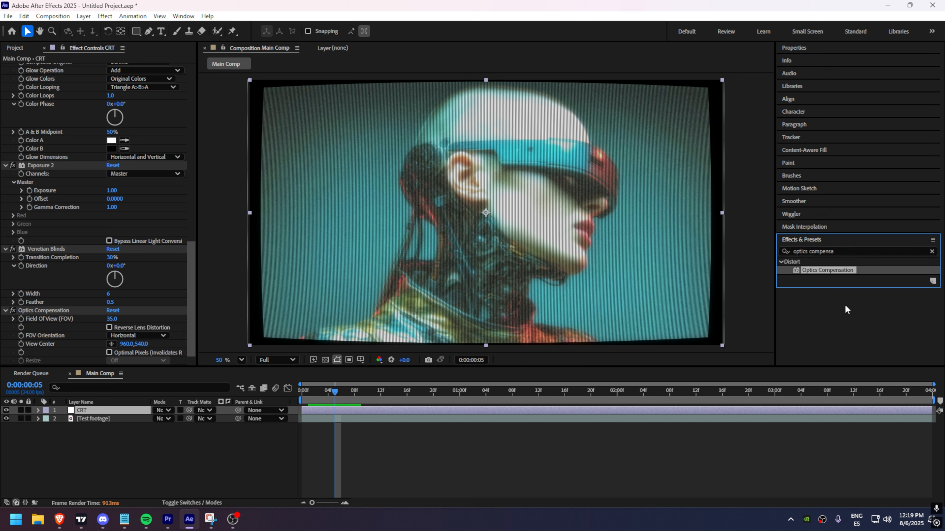
{"action": "left_click_drag", "start_coordinate": [842, 252], "coordinate": [775, 249]}
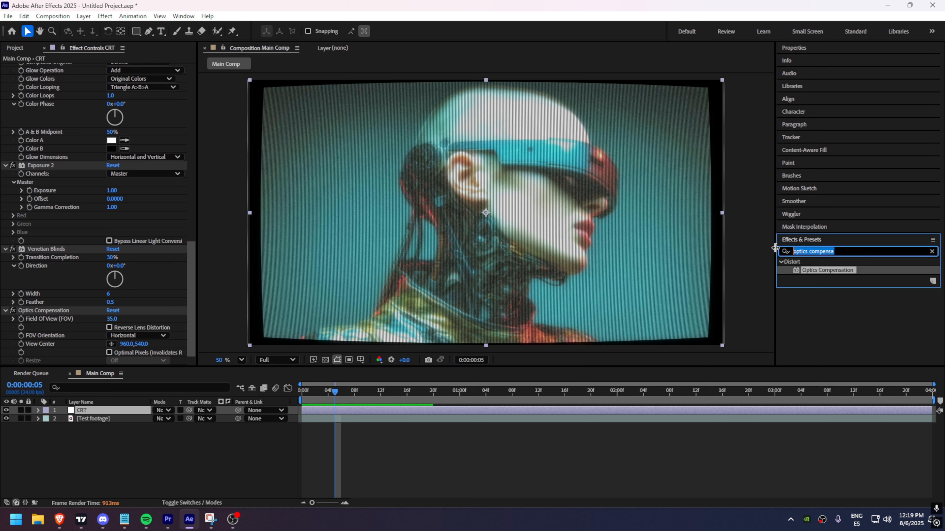
{"action": "type", "text": "transform"}
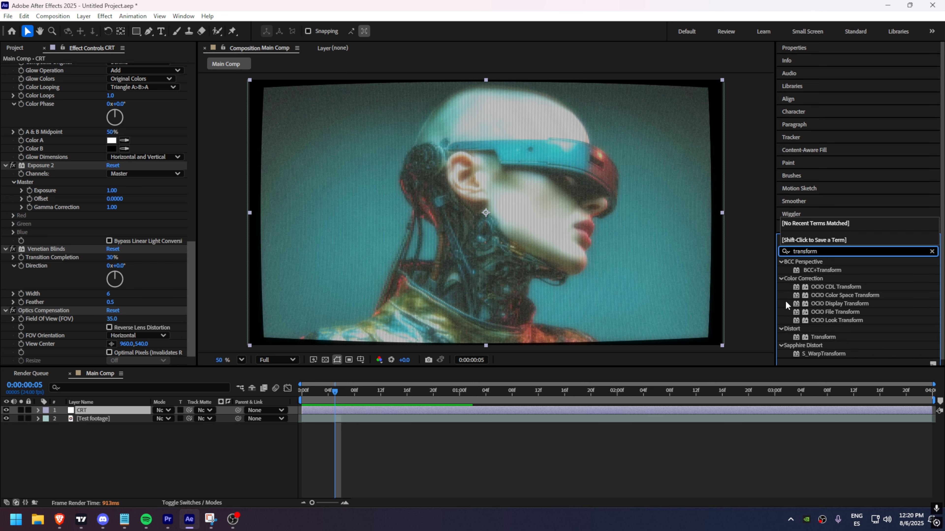
{"action": "left_click_drag", "start_coordinate": [814, 338], "coordinate": [61, 347]}
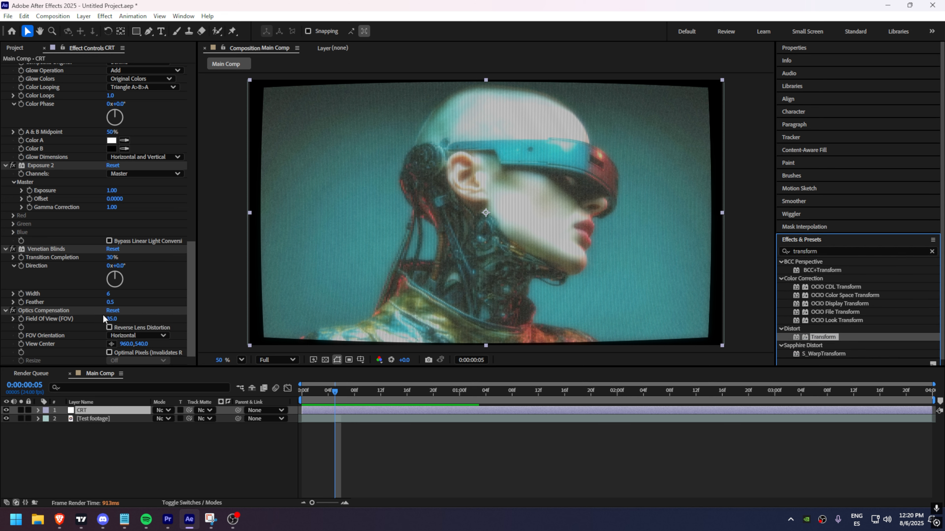
Step: Set the Transform effect's Scale to 108 to fill the frame
{"action": "left_click", "coordinate": [114, 255]}
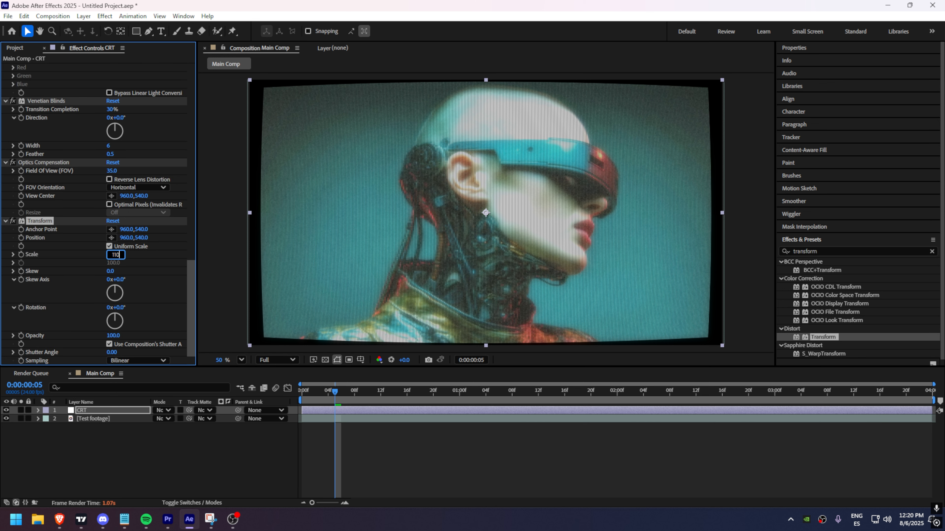
{"action": "type", "text": "110"}
{"action": "key", "text": "Return"}
{"action": "left_click", "coordinate": [114, 256]}
{"action": "type", "text": "10"}
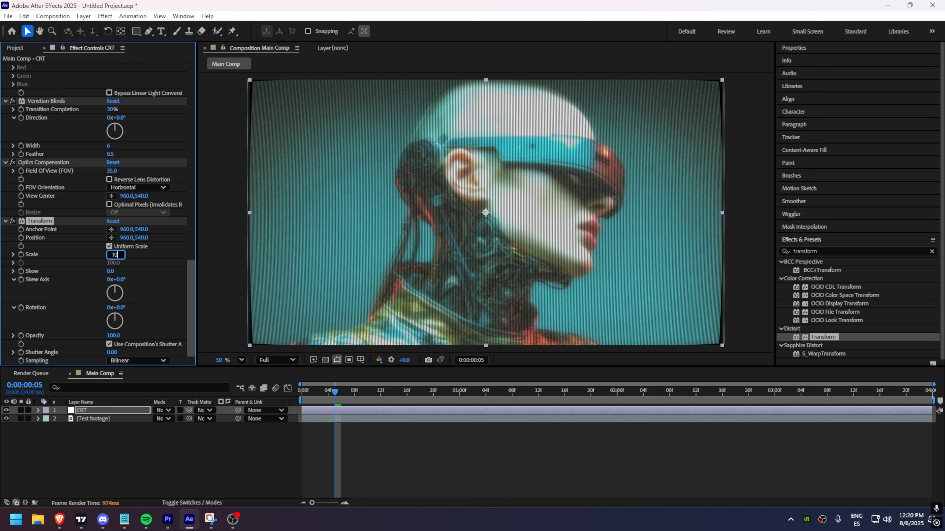
{"action": "type", "text": "8"}
{"action": "key", "text": "Return"}
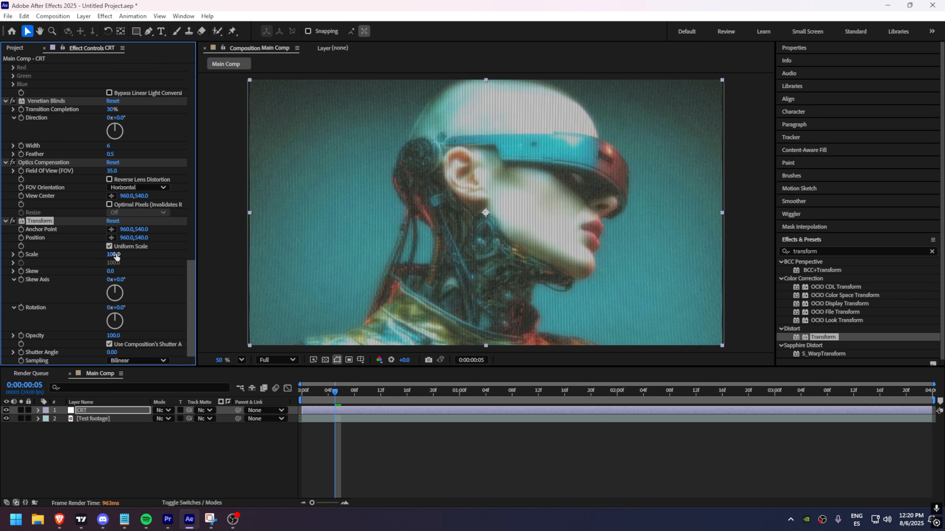
{"action": "left_click", "coordinate": [172, 273]}
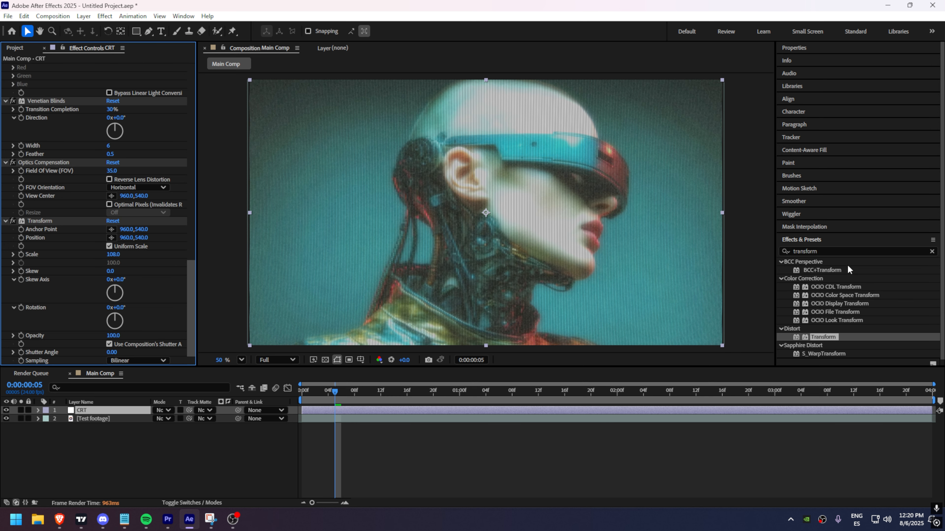
Step: Search the effects for vignette and apply CC Vignette to the CRT layer
{"action": "left_click", "coordinate": [835, 253]}
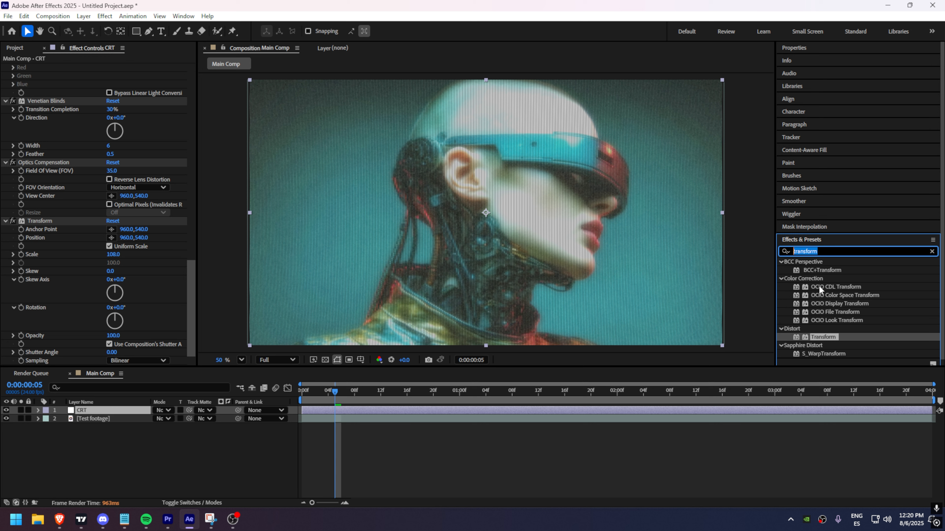
{"action": "type", "text": "vignette"}
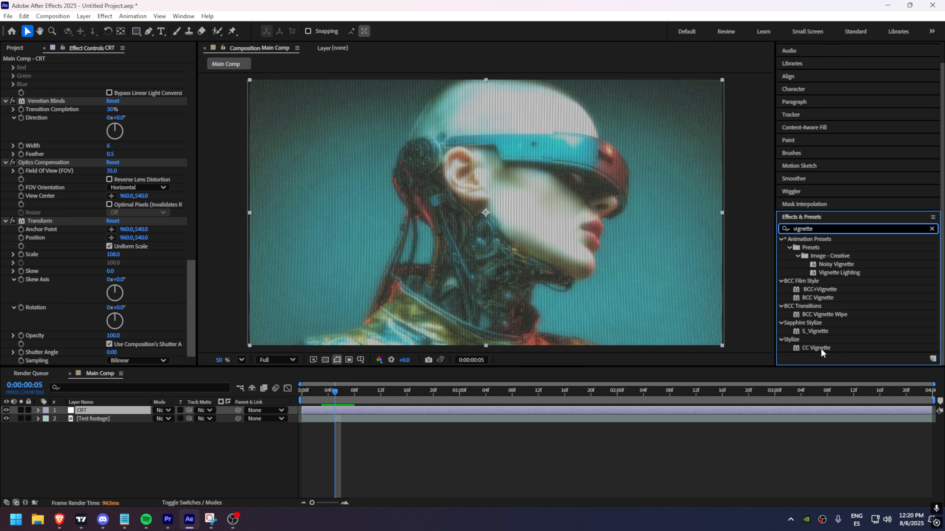
{"action": "left_click_drag", "start_coordinate": [816, 348], "coordinate": [149, 268]}
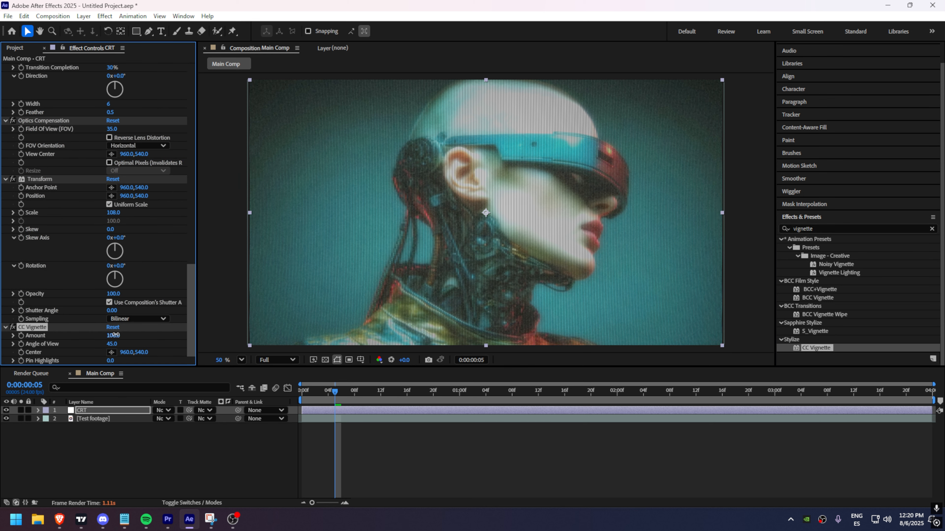
Step: Set CC Vignette Amount to 125 and Angle of View to about 30
{"action": "left_click_drag", "start_coordinate": [115, 335], "coordinate": [145, 339]}
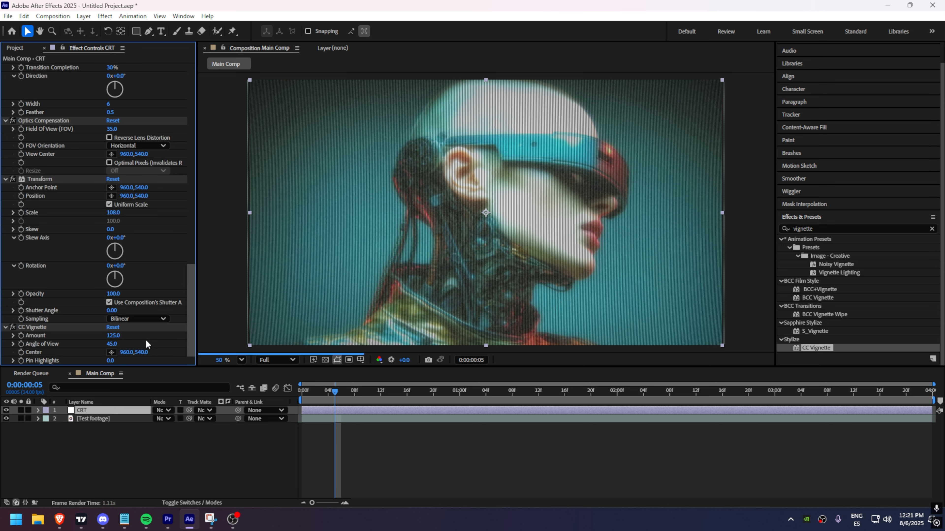
{"action": "left_click", "coordinate": [112, 344]}
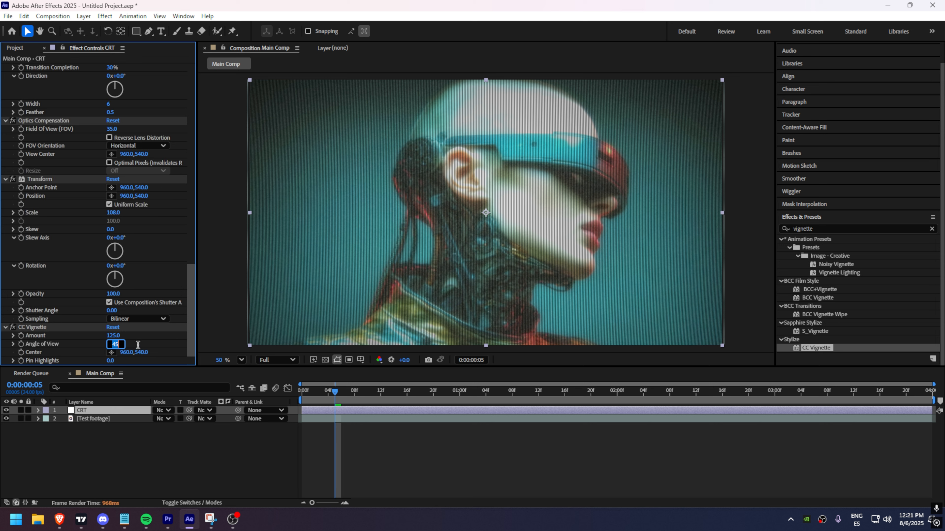
{"action": "type", "text": "25"}
{"action": "key", "text": "Return"}
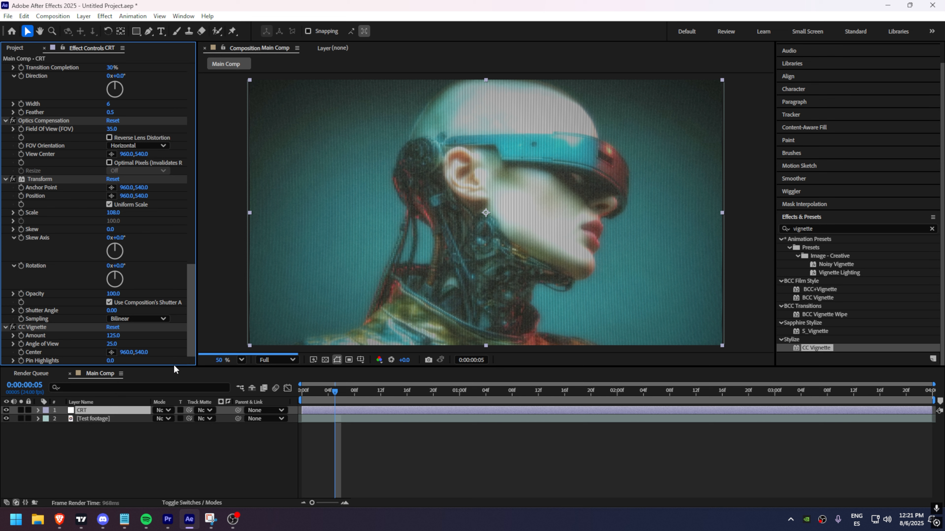
{"action": "left_click_drag", "start_coordinate": [110, 344], "coordinate": [114, 348]}
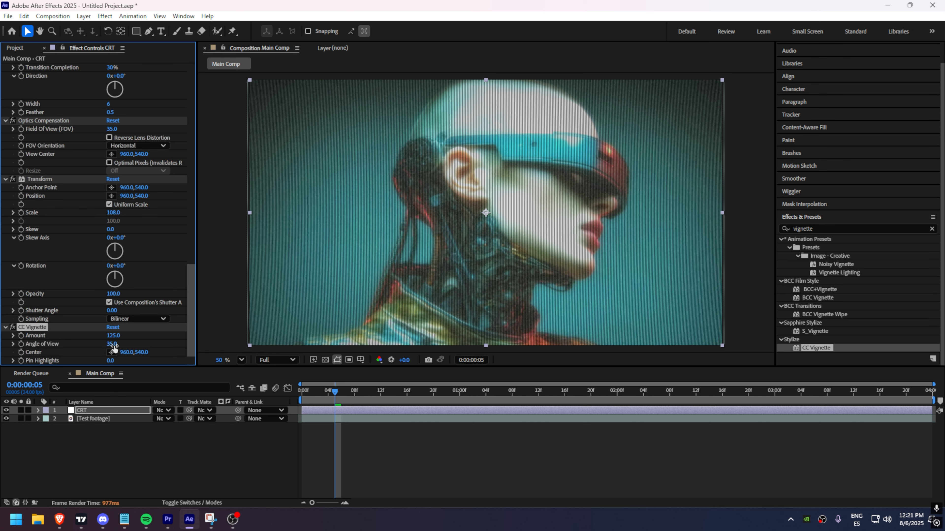
Step: Scroll back up the CRT layer's effect list to review the stacked effects
{"action": "scroll", "coordinate": [68, 255], "scroll_direction": "up", "scroll_amount": 10}
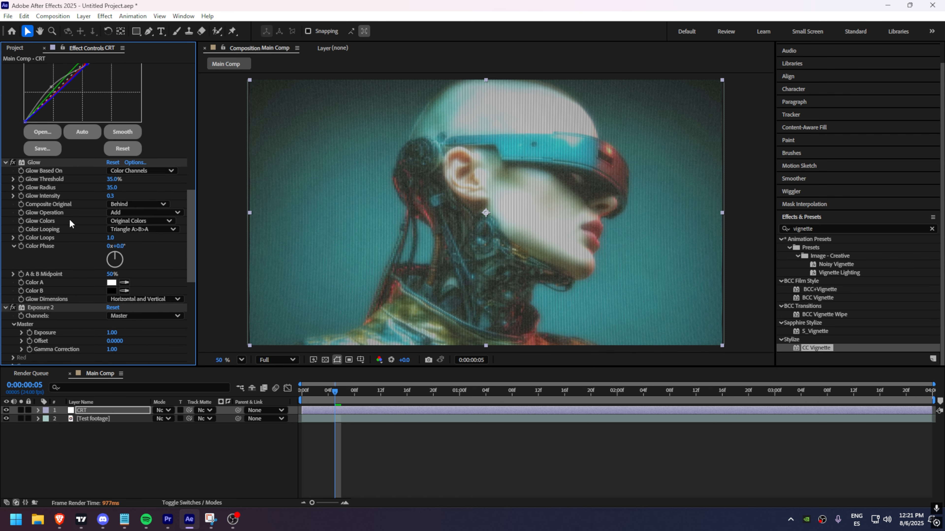
{"action": "scroll", "coordinate": [70, 219], "scroll_direction": "up", "scroll_amount": 10}
{"action": "left_click", "coordinate": [5, 85]}
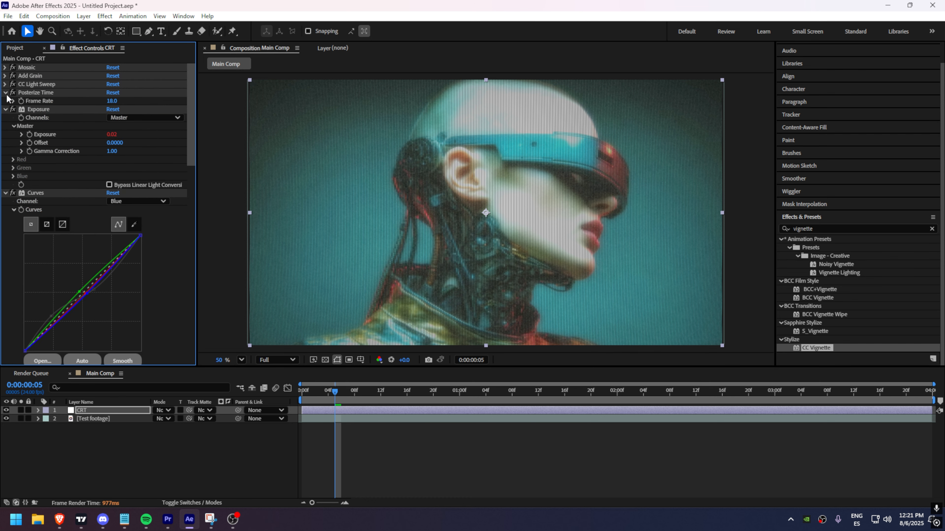